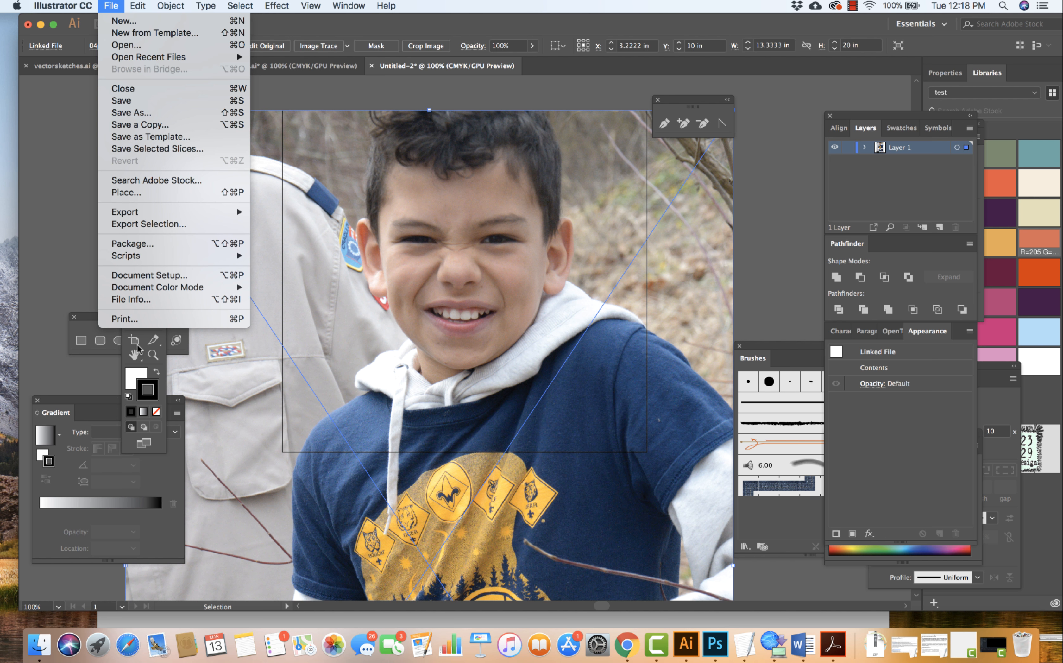
Step: Shorten the artboard by raising its lower edge to the boy's shirt collar, and deselect the photo
{"action": "left_click", "coordinate": [223, 337]}
{"action": "left_click", "coordinate": [134, 340]}
{"action": "left_click_drag", "start_coordinate": [465, 451], "coordinate": [464, 431]}
{"action": "left_click", "coordinate": [134, 141]}
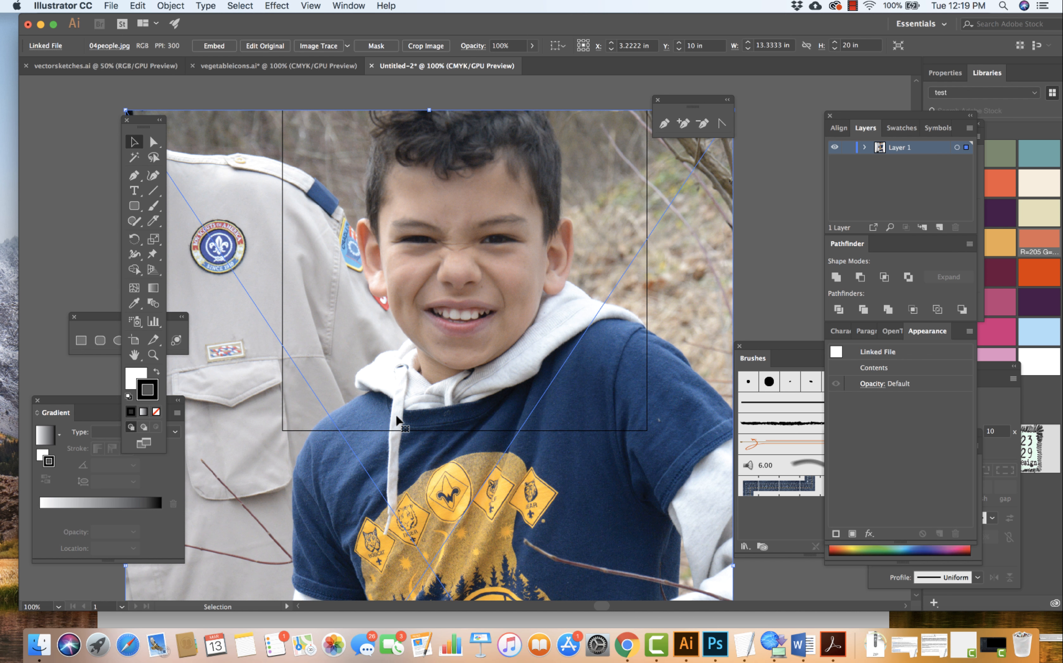
{"action": "left_click", "coordinate": [780, 247]}
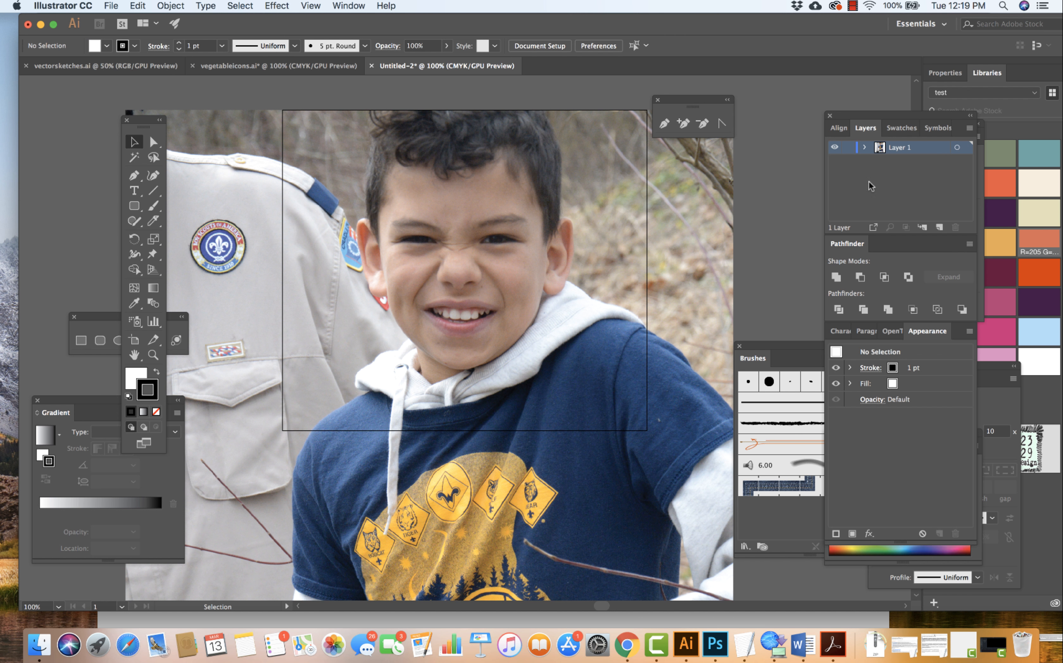
Step: Rename the photo's layer as image, make it a template layer with images dimmed to 50%, and add a new layer above it
{"action": "double_click", "coordinate": [902, 151]}
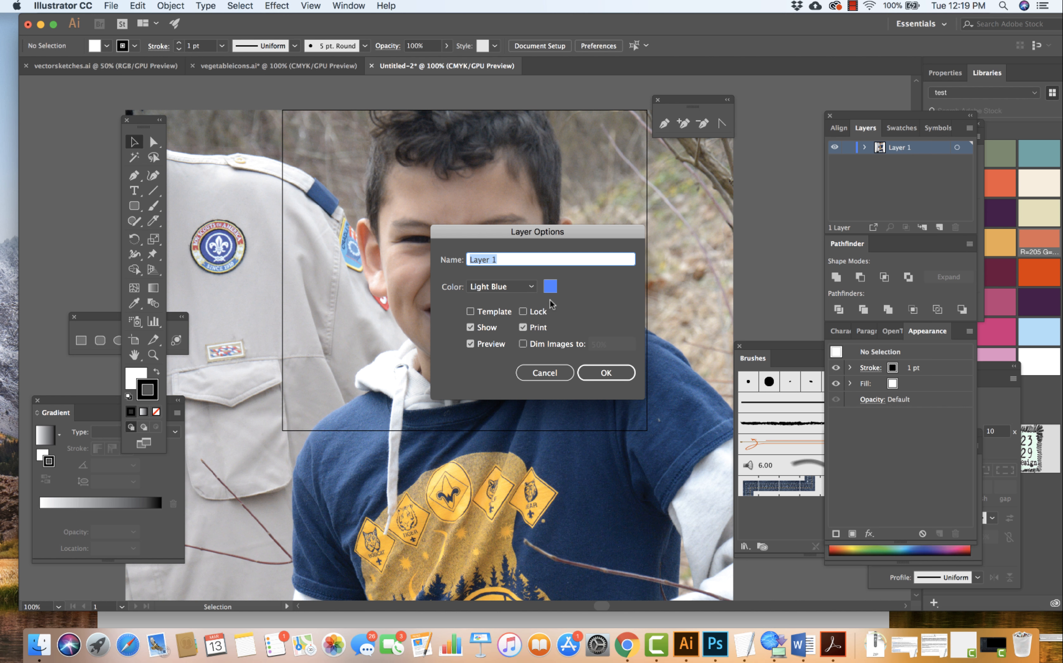
{"action": "type", "text": "image"}
{"action": "left_click", "coordinate": [471, 311]}
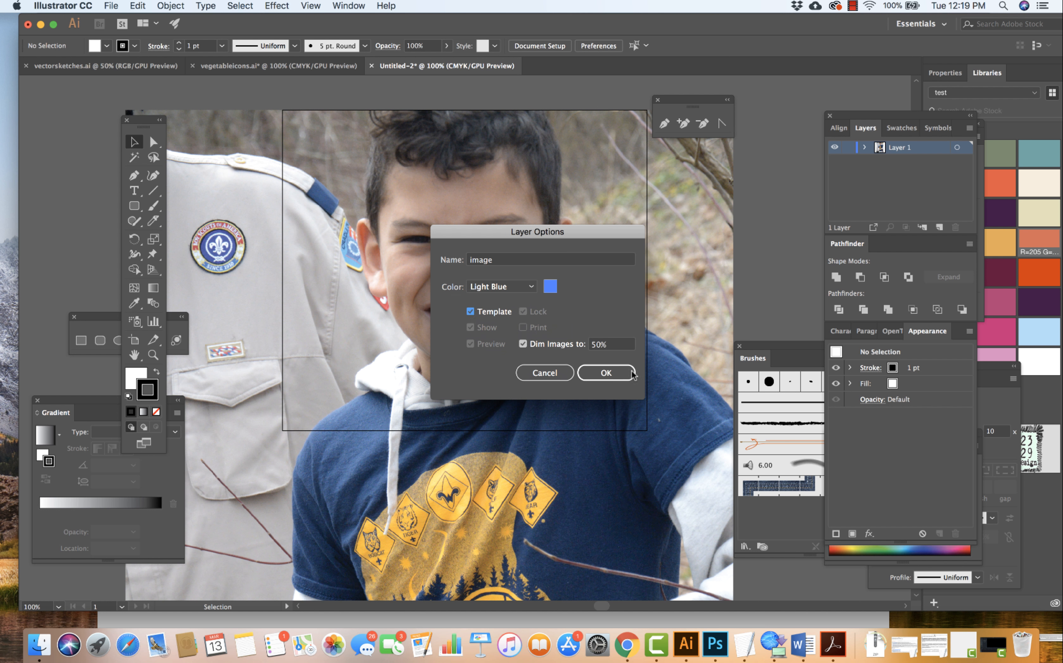
{"action": "left_click", "coordinate": [608, 371]}
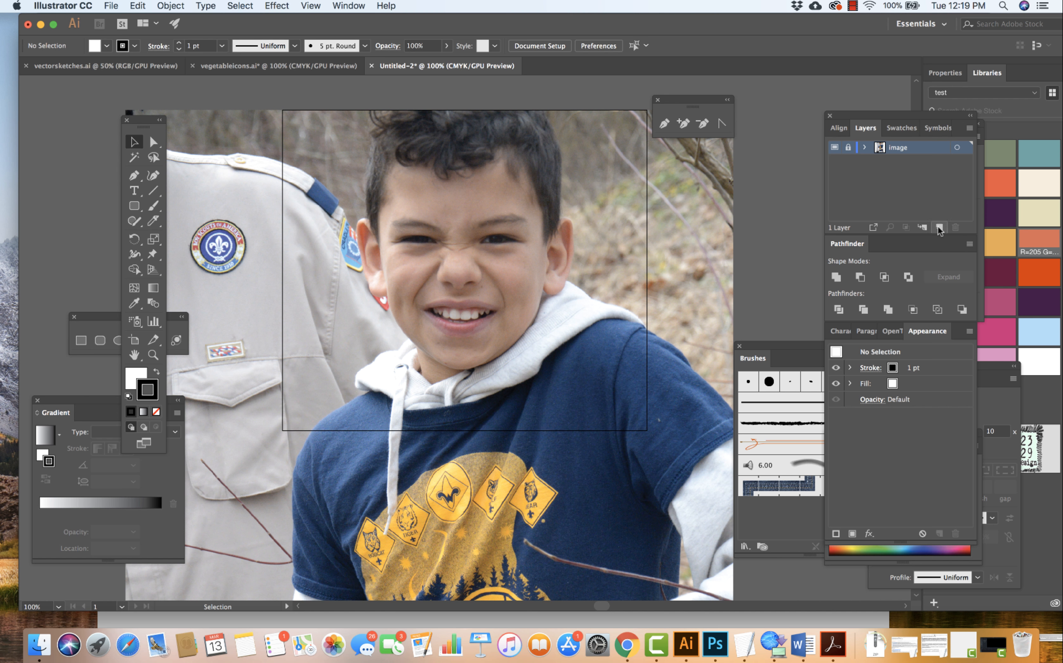
{"action": "left_click", "coordinate": [939, 227]}
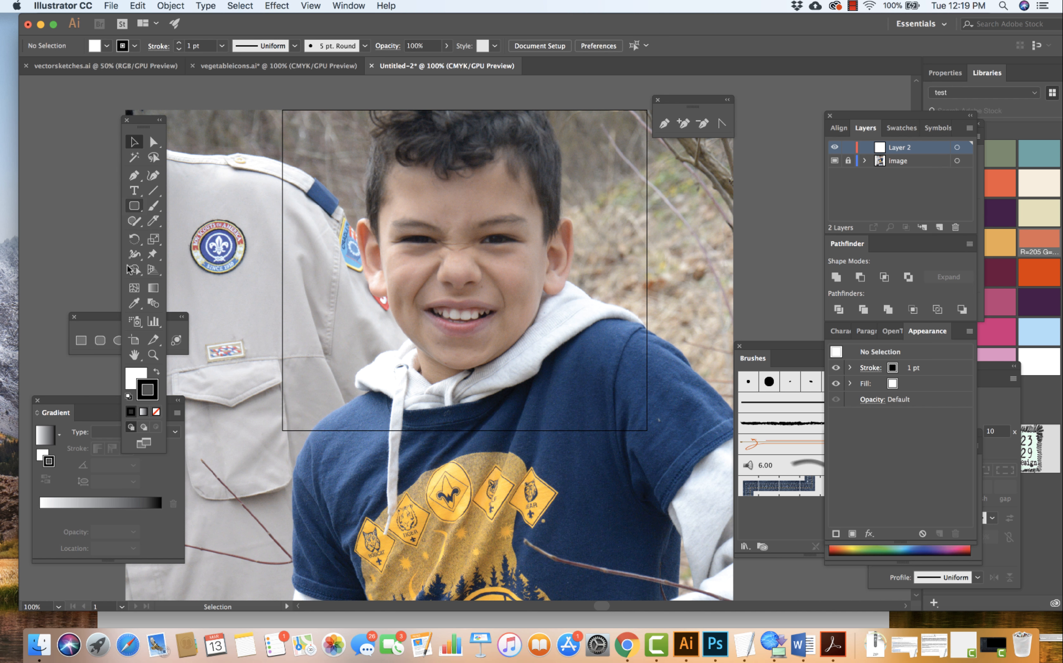
Step: Sample a light skin tone from the boy's cheek with the Eyedropper and apply it to both fill and stroke
{"action": "left_click", "coordinate": [135, 304]}
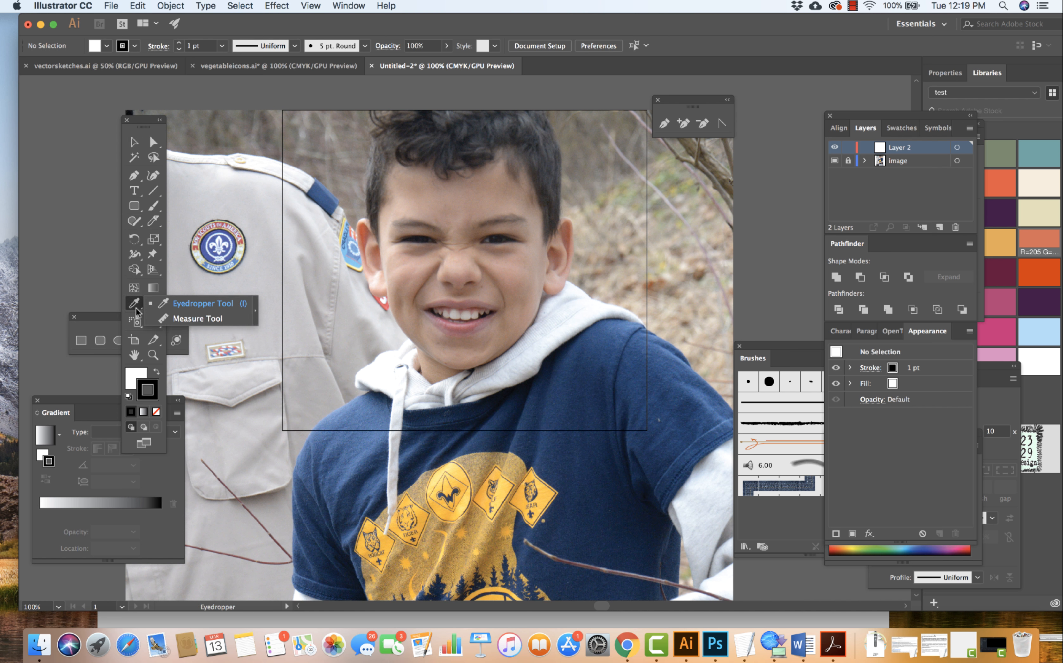
{"action": "left_click", "coordinate": [419, 269]}
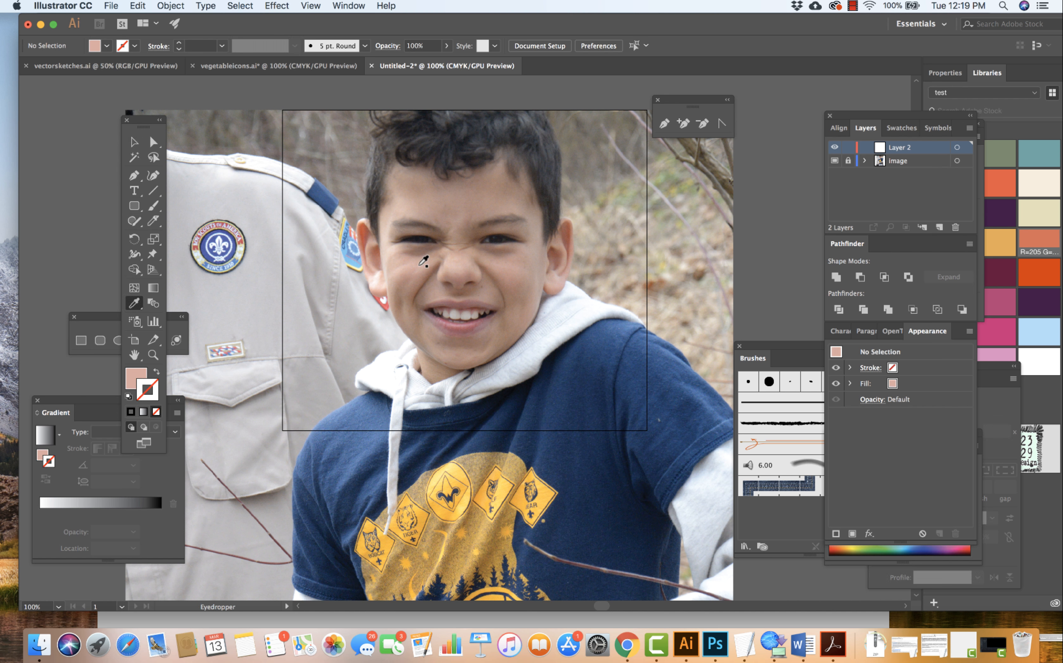
{"action": "left_click", "coordinate": [157, 372]}
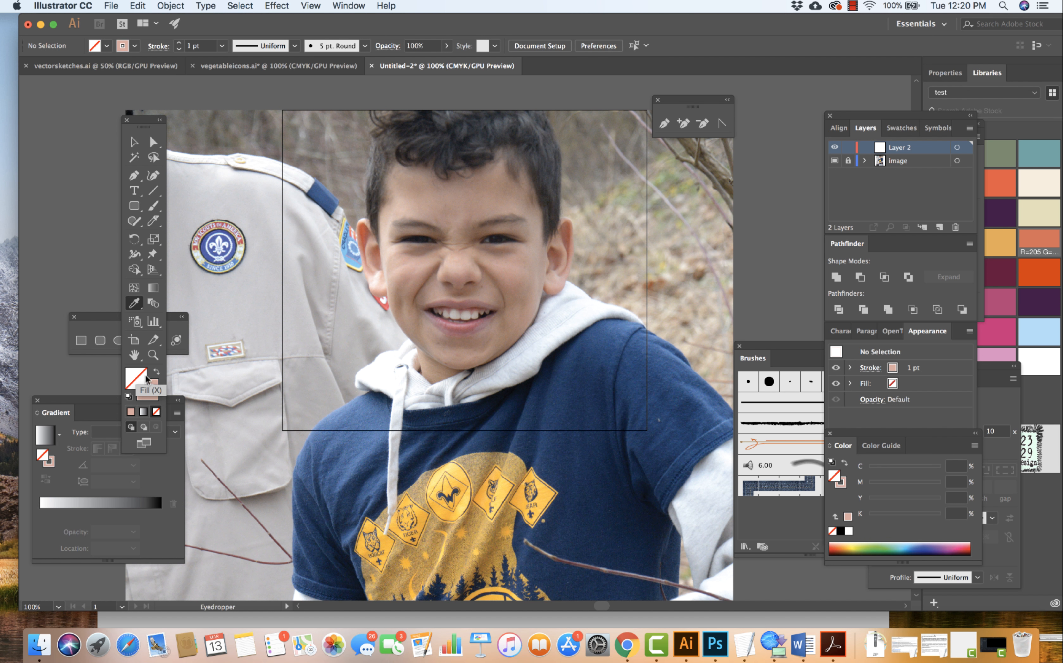
{"action": "left_click", "coordinate": [131, 410]}
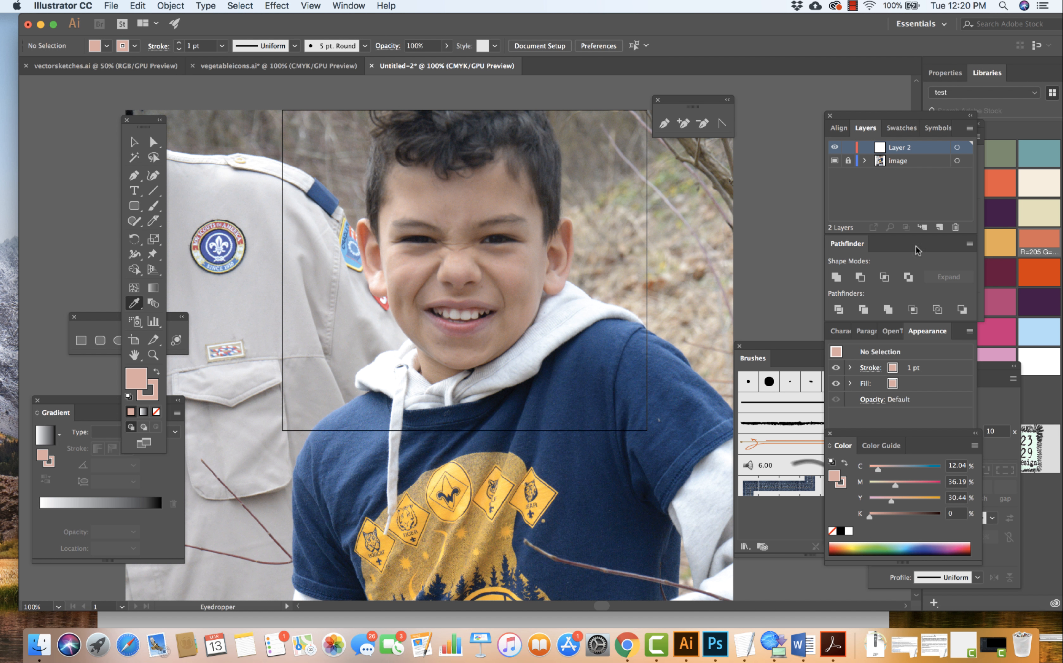
Step: Undock the Swatches panel and save the sampled pink skin tone as a new swatch in a new color group
{"action": "left_click", "coordinate": [901, 127]}
{"action": "left_click_drag", "start_coordinate": [902, 127], "coordinate": [766, 111]}
{"action": "left_click", "coordinate": [844, 302]}
{"action": "left_click", "coordinate": [860, 303]}
{"action": "left_click", "coordinate": [599, 412]}
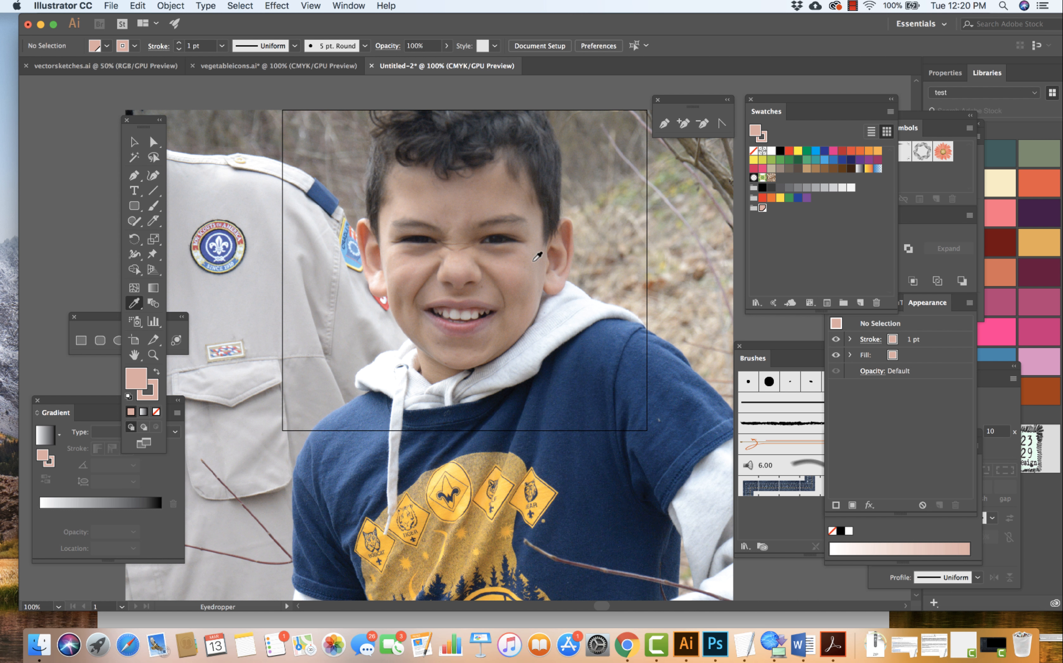
Step: Sample a second skin tone below the boy's eye, save it as a global process swatch and move it into the new color group
{"action": "left_click", "coordinate": [499, 253]}
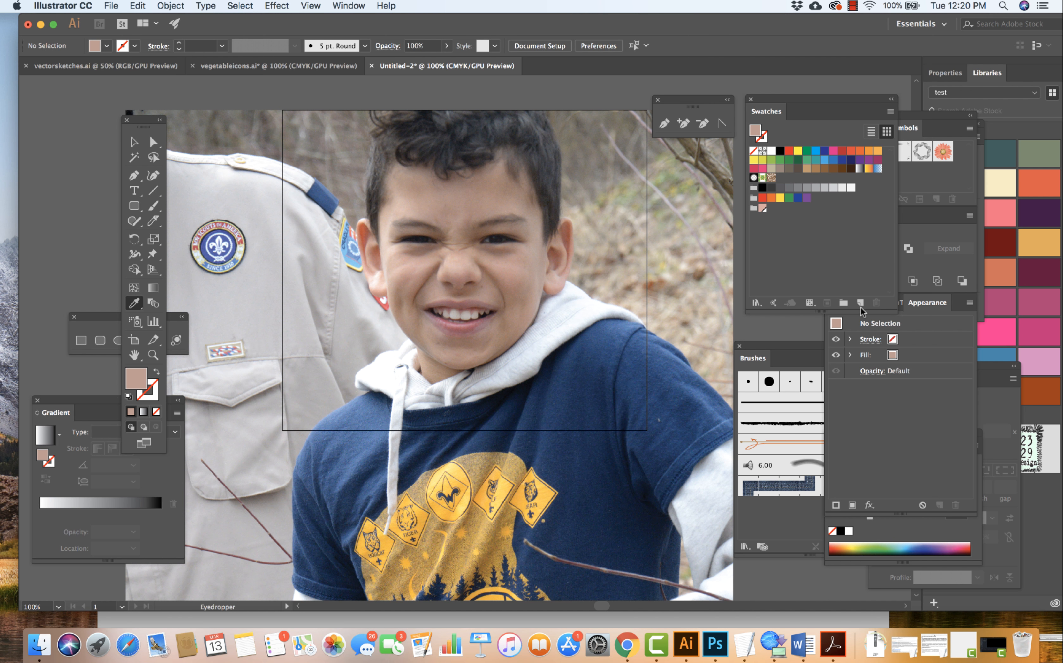
{"action": "left_click", "coordinate": [860, 303]}
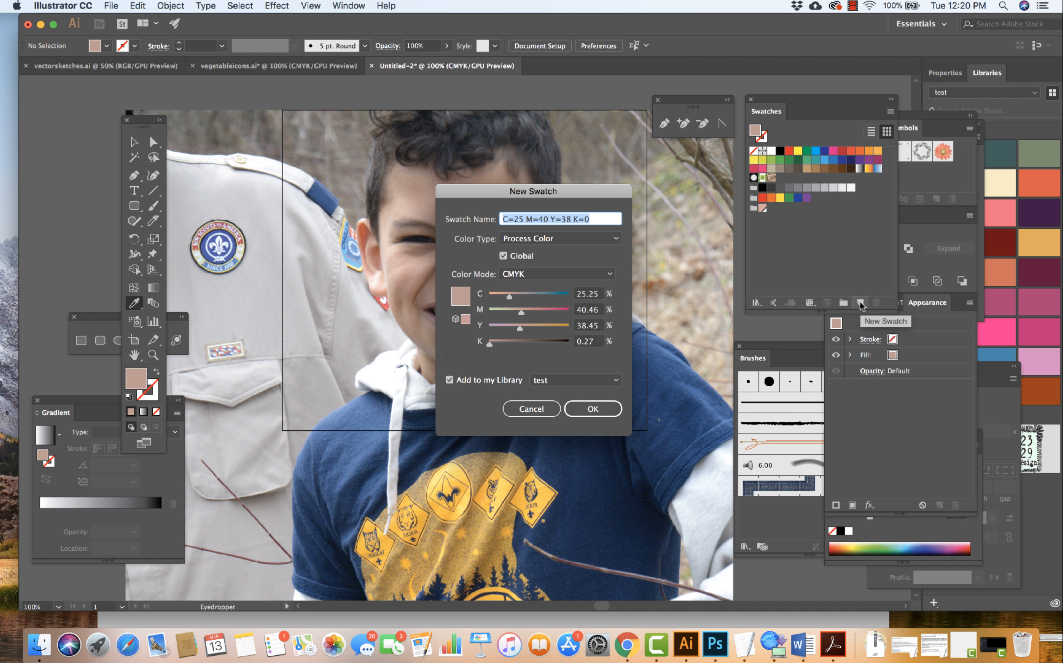
{"action": "left_click", "coordinate": [602, 405]}
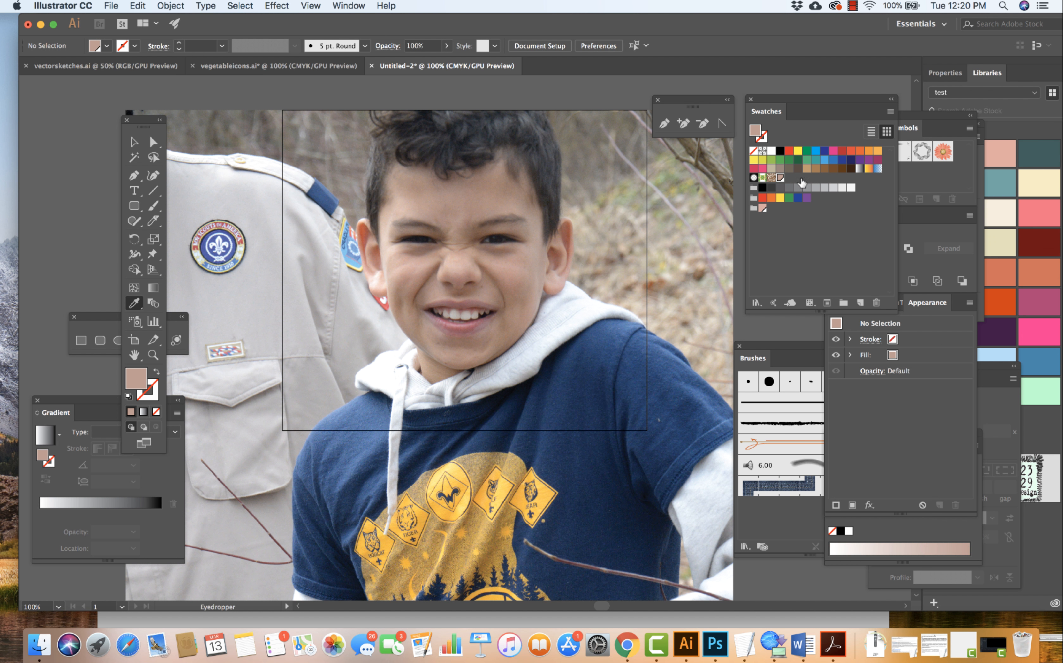
{"action": "left_click_drag", "start_coordinate": [782, 178], "coordinate": [758, 210]}
{"action": "left_click", "coordinate": [764, 208]}
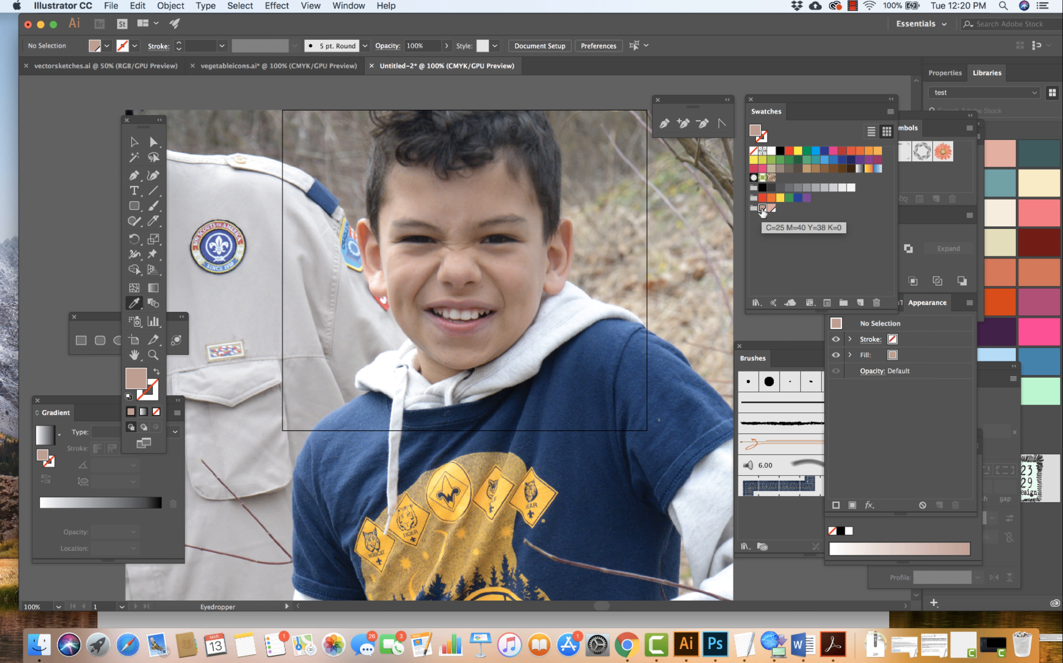
Step: Show the Color Guide grouped with Brushes and add its 40% tint of the second skin tone to the skin color group
{"action": "left_click", "coordinate": [311, 6]}
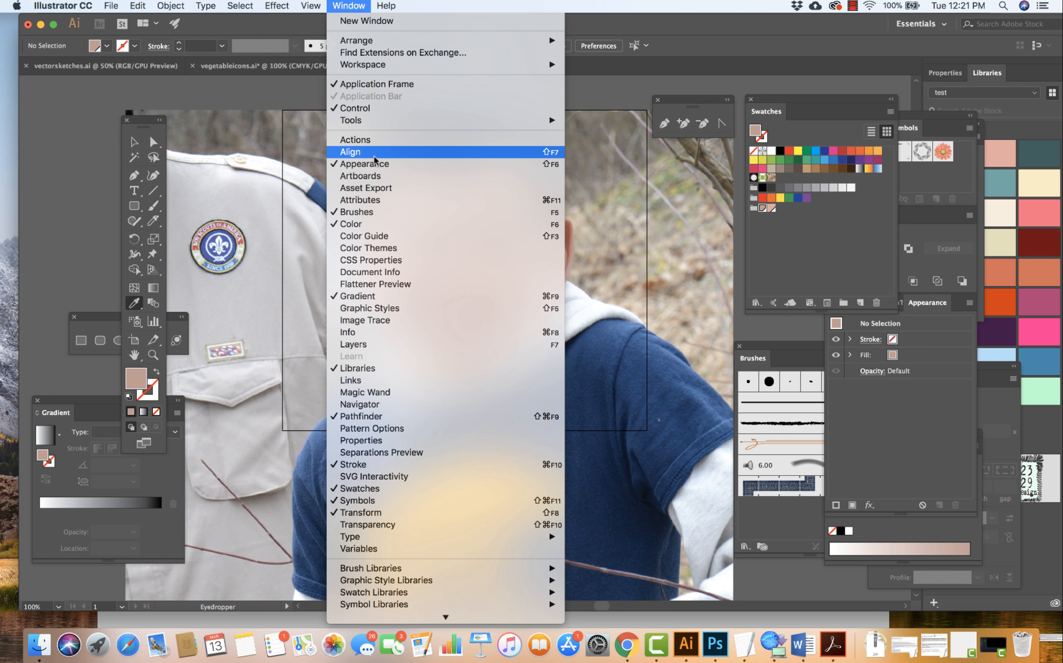
{"action": "left_click", "coordinate": [379, 235]}
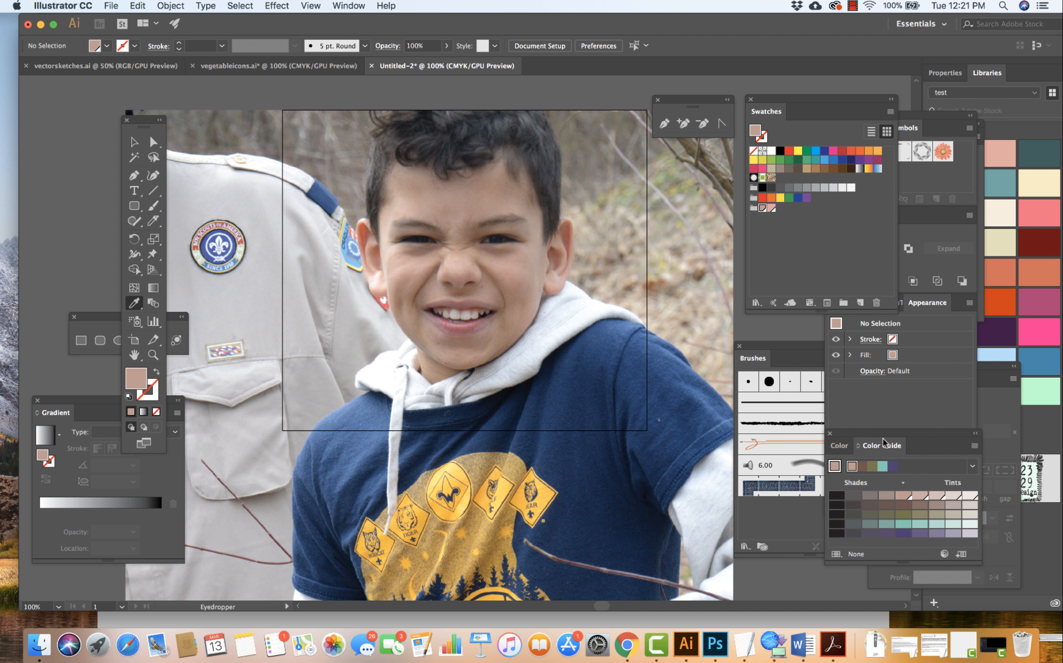
{"action": "left_click_drag", "start_coordinate": [883, 442], "coordinate": [793, 305]}
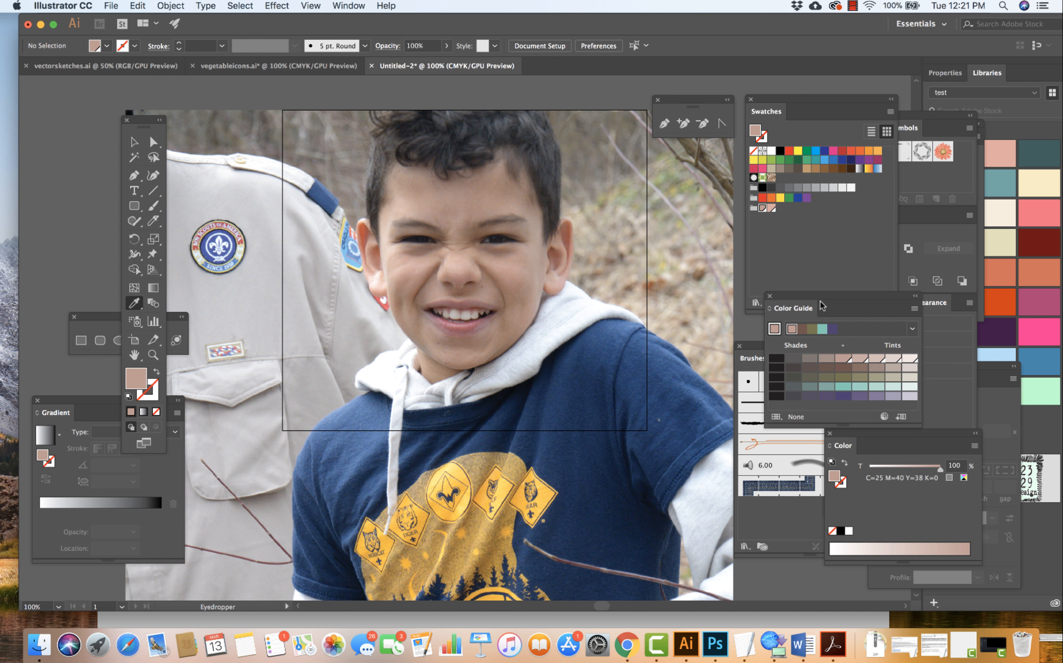
{"action": "mouse_move", "coordinate": [818, 299]}
{"action": "left_mouse_down"}
{"action": "mouse_move", "coordinate": [772, 351]}
{"action": "mouse_move", "coordinate": [764, 385]}
{"action": "mouse_move", "coordinate": [773, 357]}
{"action": "mouse_move", "coordinate": [725, 338]}
{"action": "left_mouse_up"}
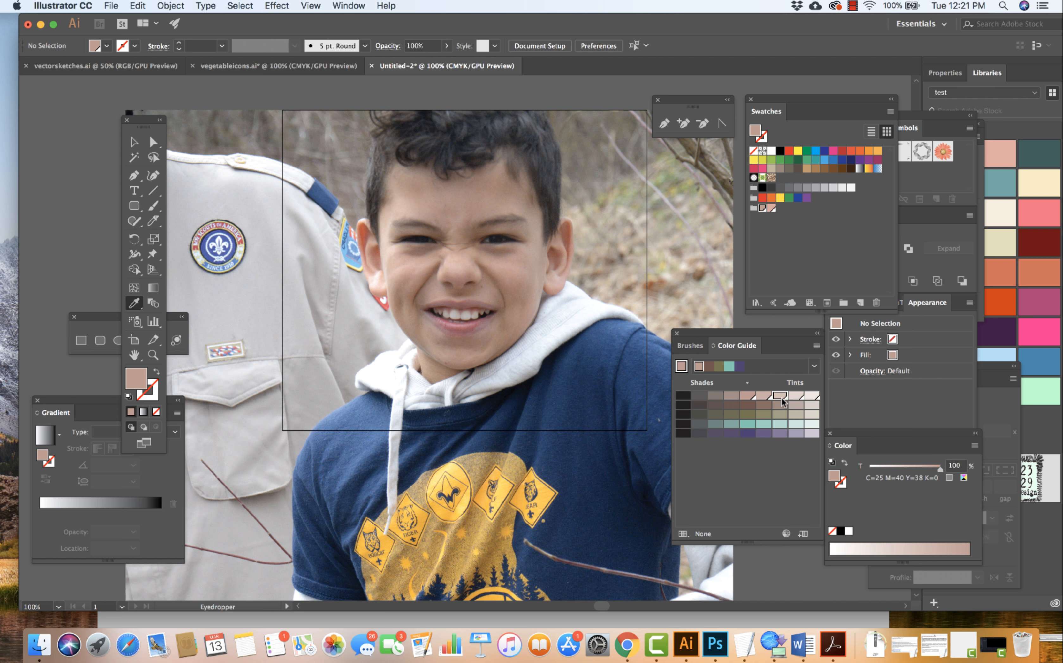
{"action": "left_click", "coordinate": [793, 397]}
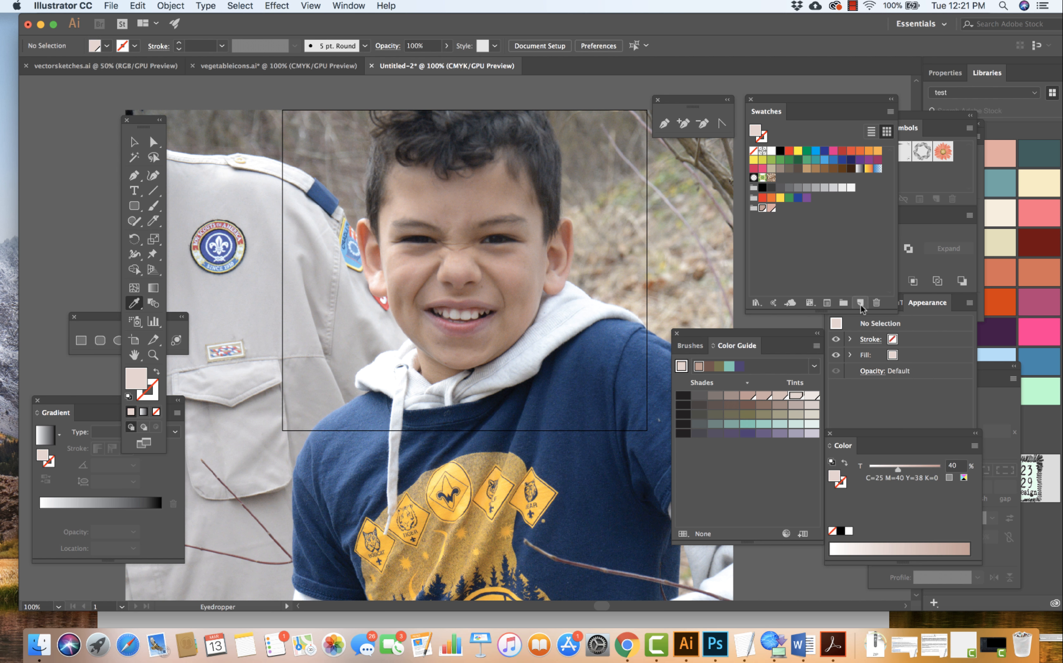
{"action": "left_click", "coordinate": [754, 209]}
Step: Sample a shadow tone from the boy's jaw, pick a darker Color Guide shade, and save it as a swatch in the skin color group
{"action": "left_click", "coordinate": [399, 298]}
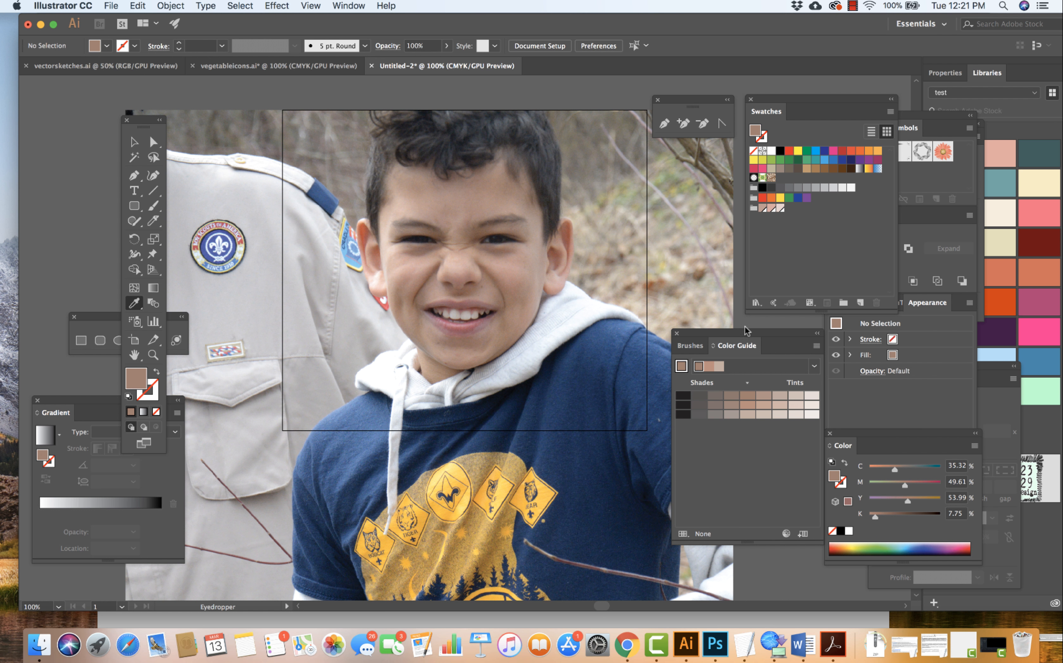
{"action": "left_click", "coordinate": [731, 395]}
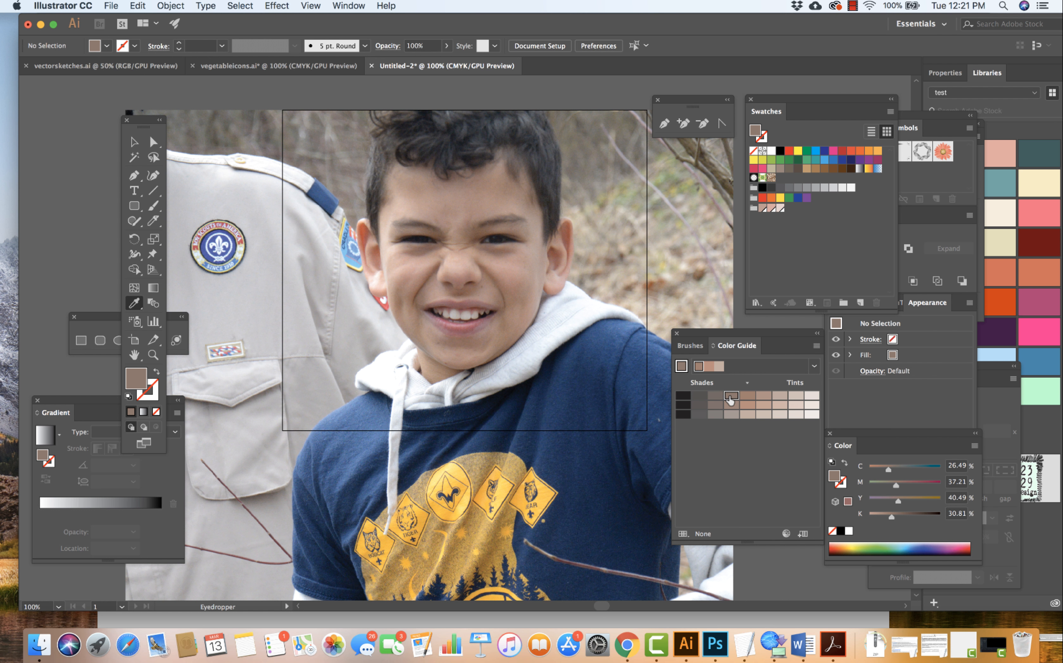
{"action": "left_click", "coordinate": [861, 303]}
{"action": "left_click", "coordinate": [592, 409]}
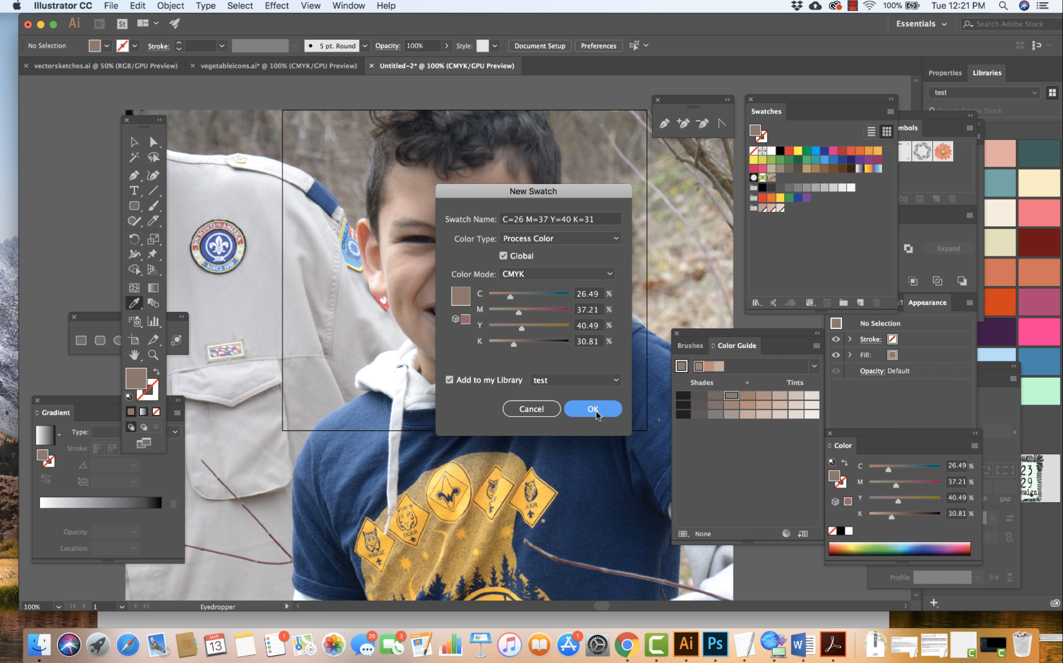
{"action": "left_click", "coordinate": [601, 407]}
{"action": "left_click_drag", "start_coordinate": [780, 178], "coordinate": [759, 208]}
Step: Draw a grey-blue square about 0.81 in wide above the artboard and place a copy of it alongside
{"action": "left_click", "coordinate": [81, 341]}
{"action": "scroll", "coordinate": [296, 135], "scroll_direction": "up", "scroll_amount": 4}
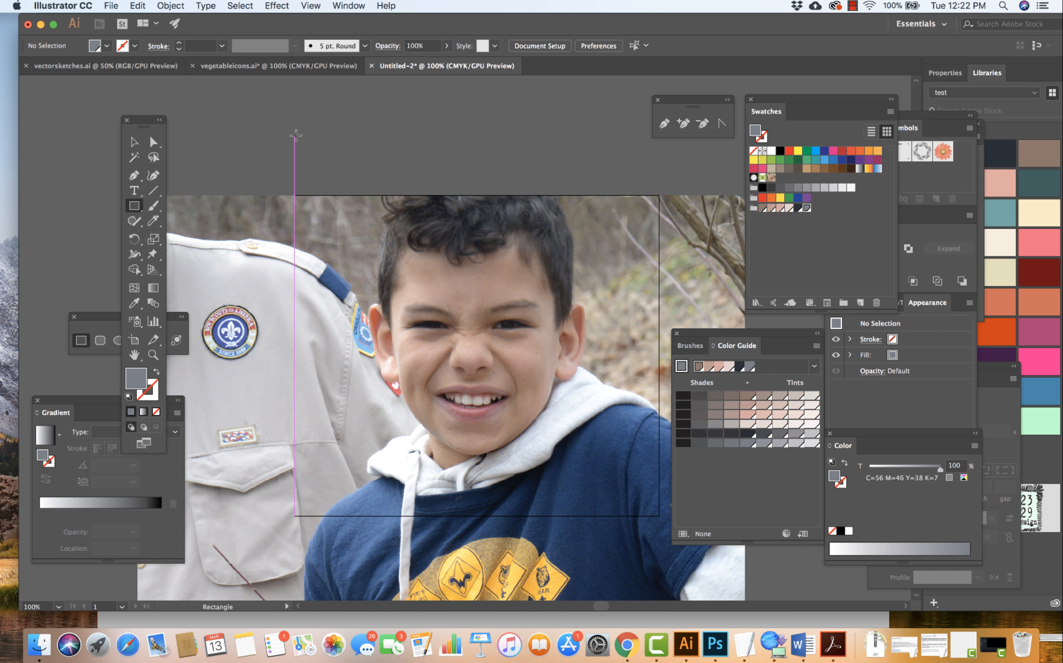
{"action": "left_click_drag", "start_coordinate": [295, 136], "coordinate": [331, 172]}
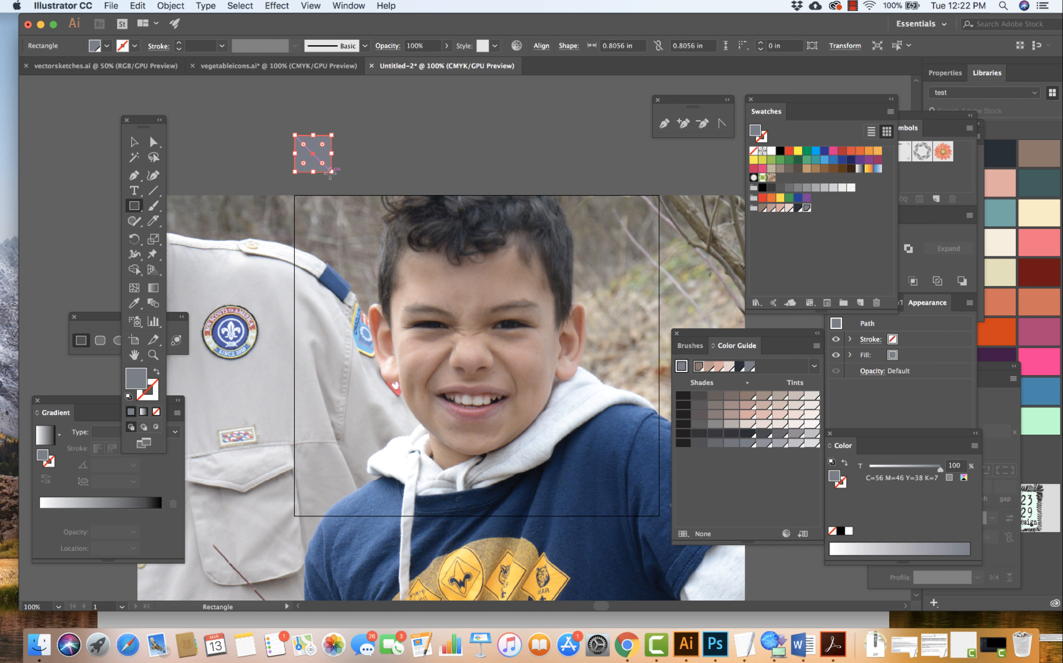
{"action": "key", "text": "v"}
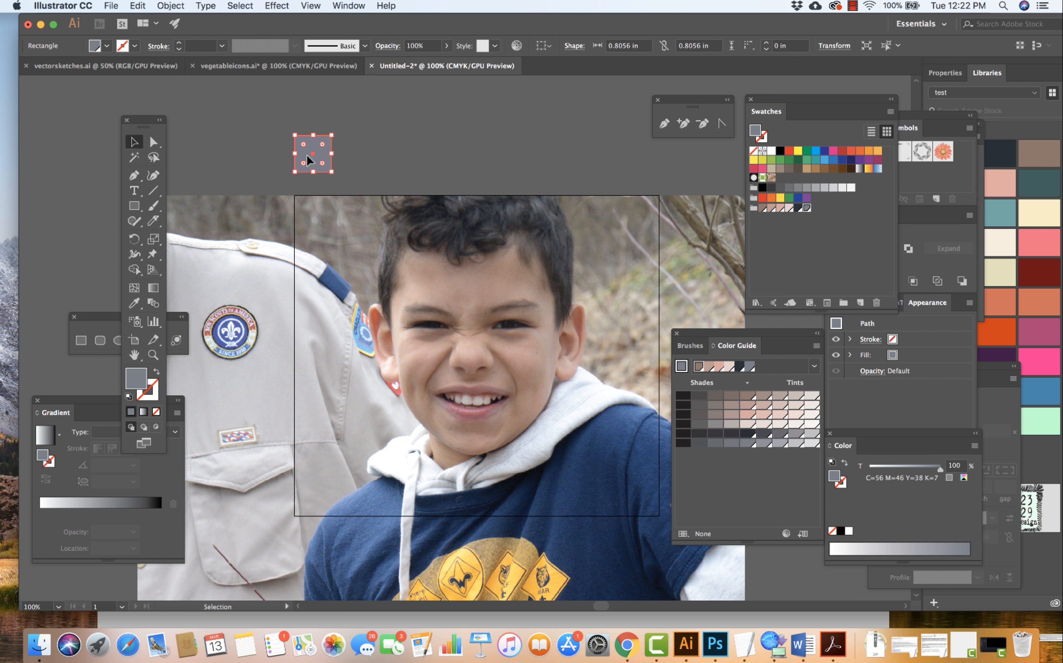
{"action": "left_click_drag", "start_coordinate": [308, 159], "coordinate": [353, 158]}
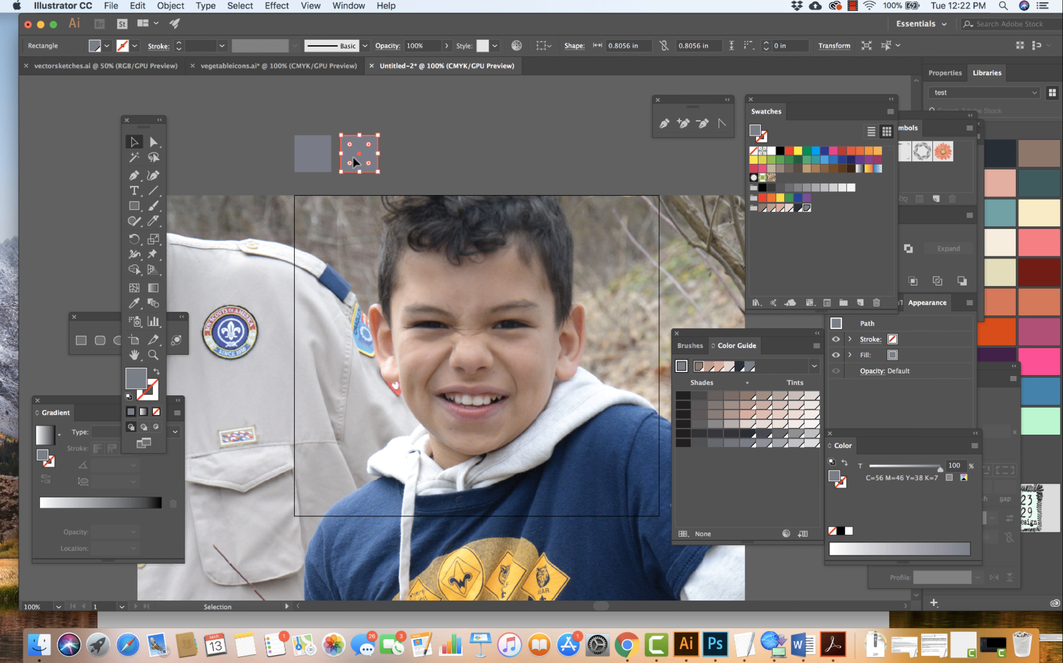
{"action": "left_click", "coordinate": [373, 156], "text": "shift"}
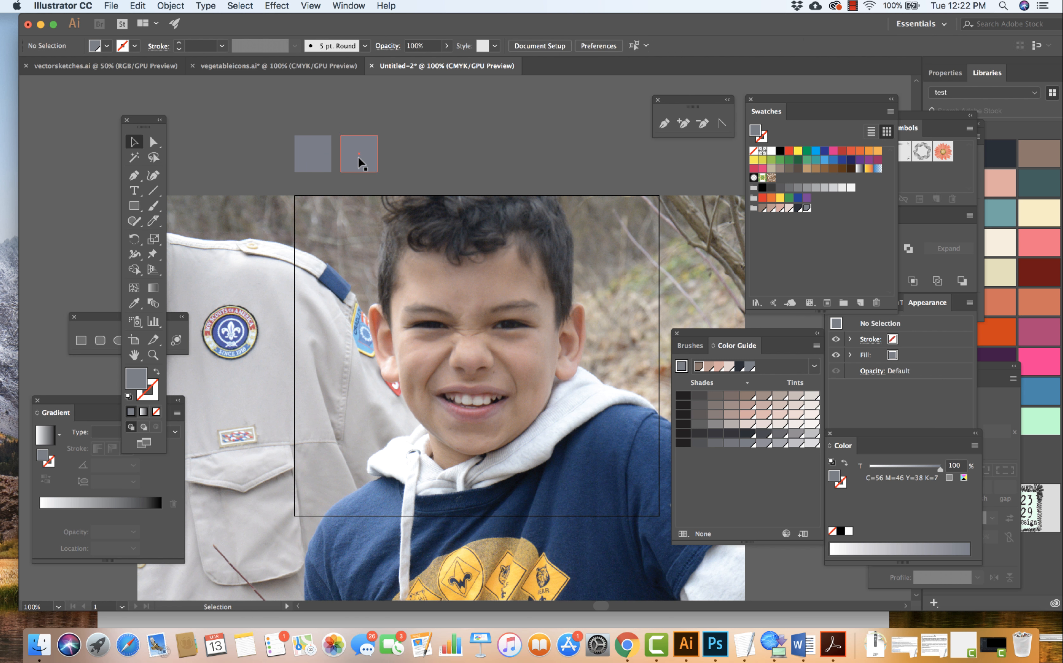
{"action": "left_click", "coordinate": [358, 157]}
{"action": "left_click_drag", "start_coordinate": [362, 157], "coordinate": [402, 153]}
{"action": "key", "text": "super+z"}
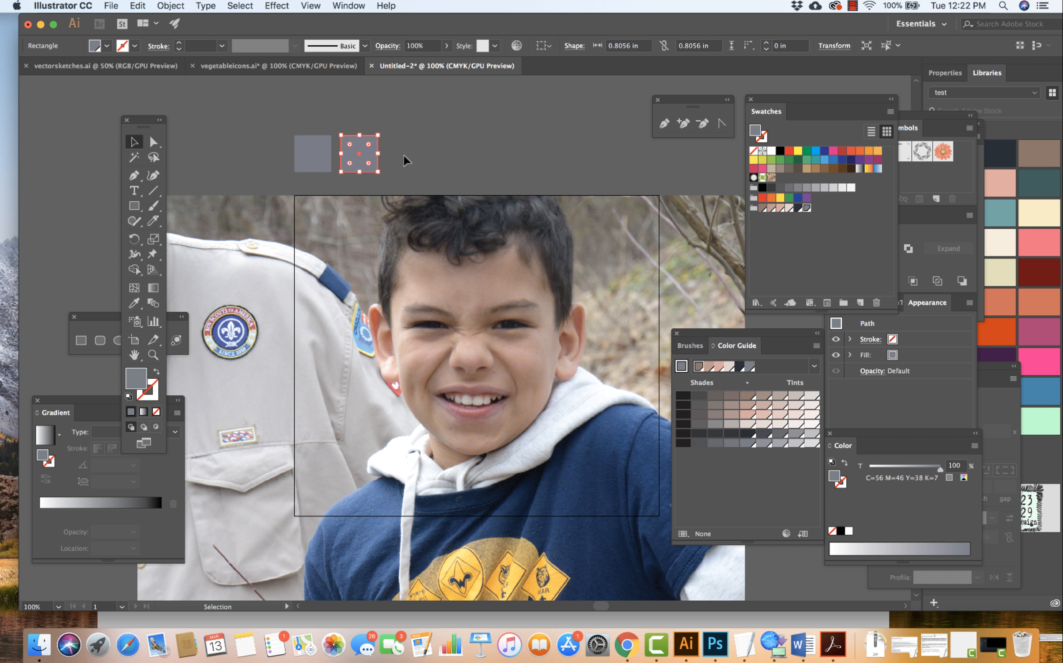
Step: Copy the second square to make a third, and duplicate all three to form a row of six squares
{"action": "left_click_drag", "start_coordinate": [365, 161], "coordinate": [415, 161]}
{"action": "left_click_drag", "start_coordinate": [280, 123], "coordinate": [438, 180]}
{"action": "left_click_drag", "start_coordinate": [352, 149], "coordinate": [499, 146]}
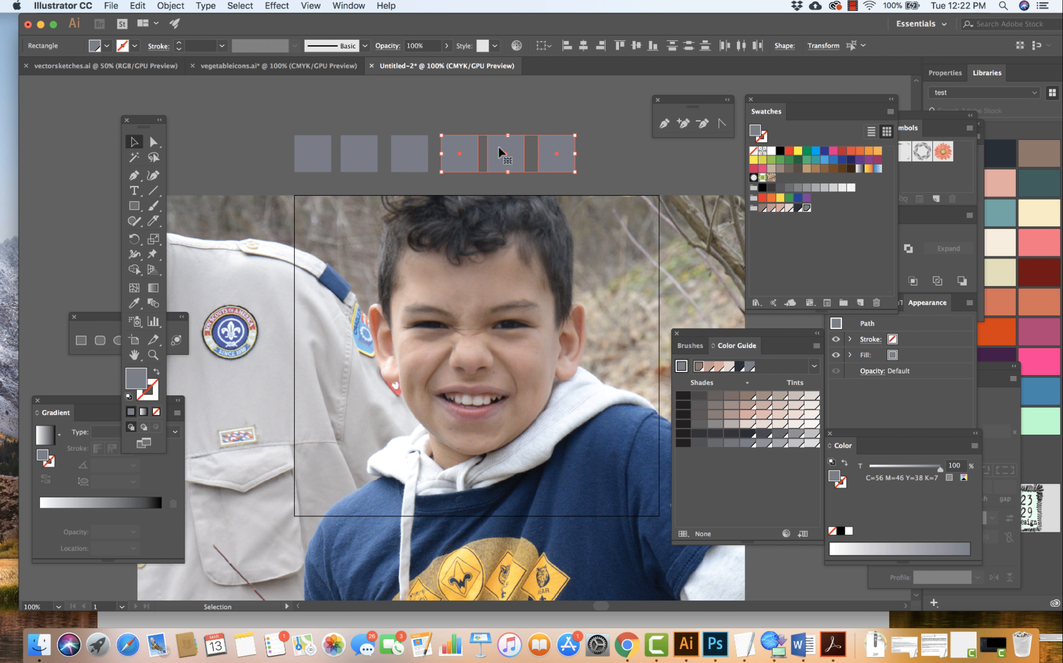
{"action": "left_click", "coordinate": [241, 150]}
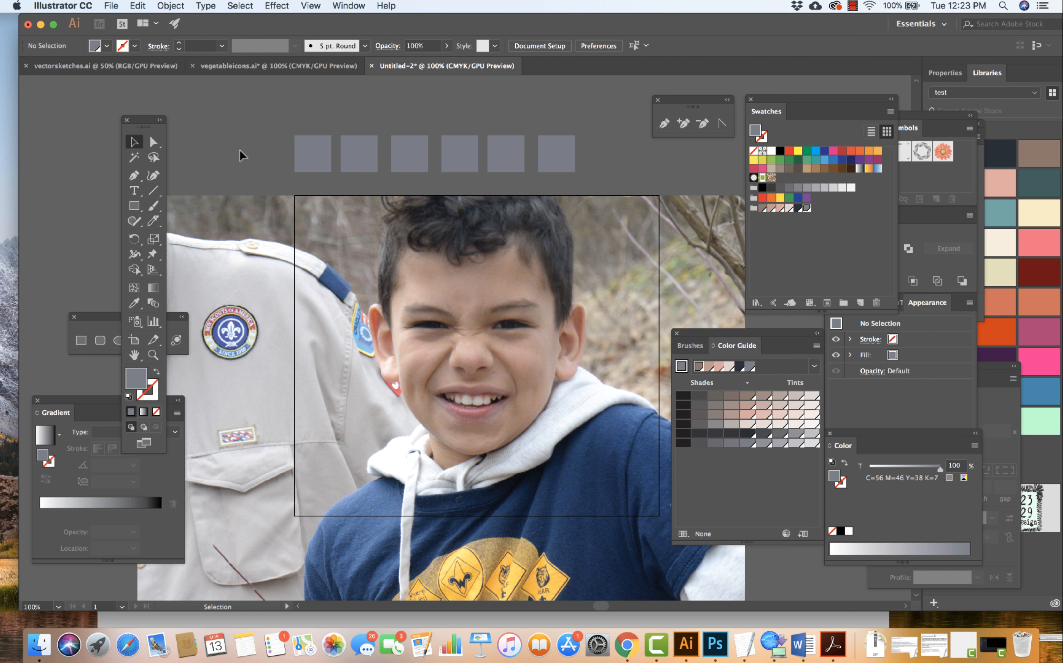
Step: Fill the first square with the dark navy swatch and the third square with the dark brown skin swatch
{"action": "left_click", "coordinate": [308, 152]}
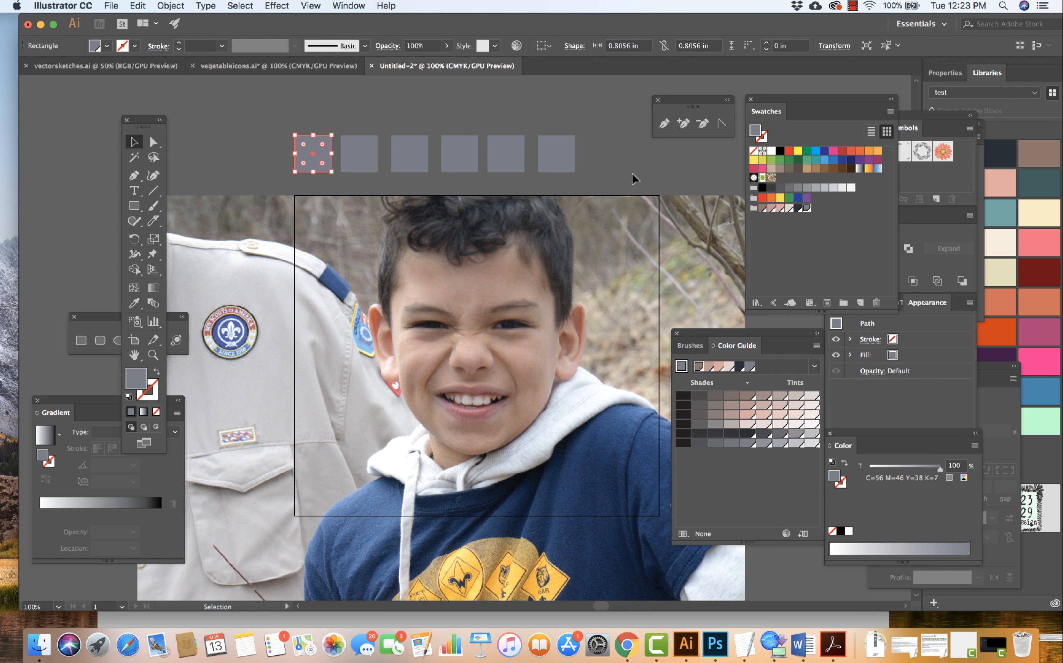
{"action": "left_click", "coordinate": [798, 210]}
{"action": "left_click", "coordinate": [403, 154]}
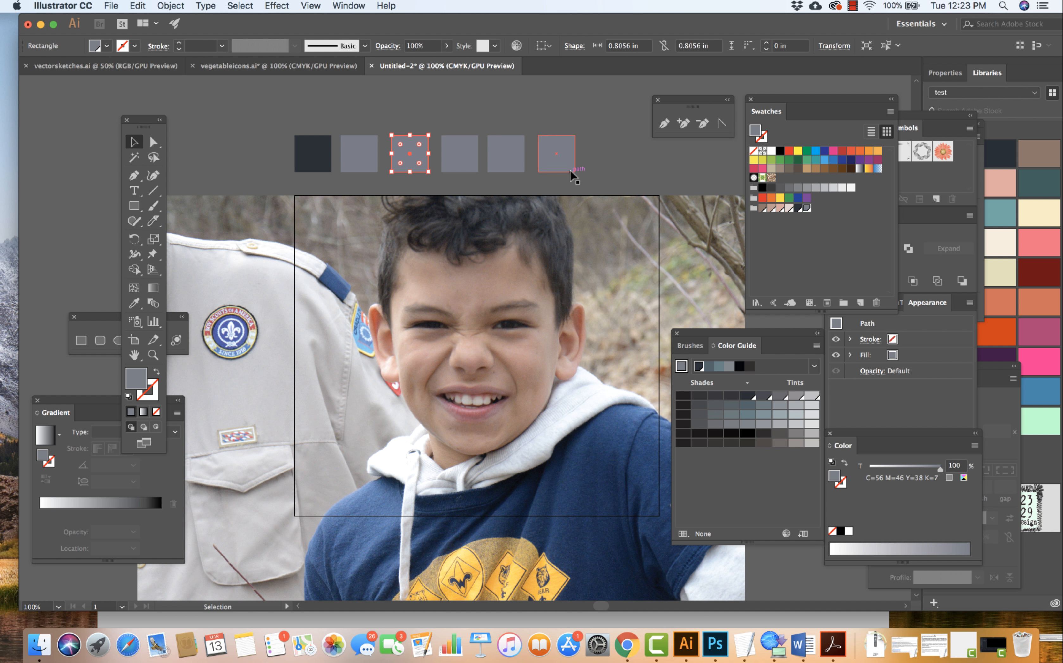
{"action": "left_click", "coordinate": [763, 209]}
Step: Fill the fourth square with swatch C=25 M=40 Y=38 K=0, the fifth with its 40% tint, and the sixth with the pink skin swatch
{"action": "left_click", "coordinate": [452, 163]}
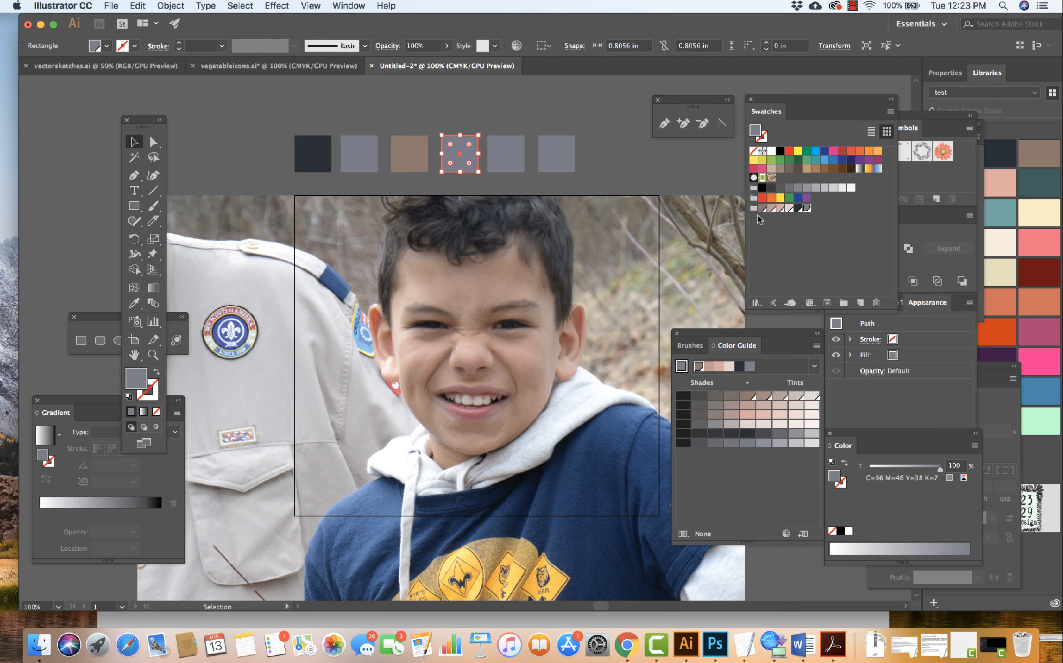
{"action": "left_click", "coordinate": [763, 208]}
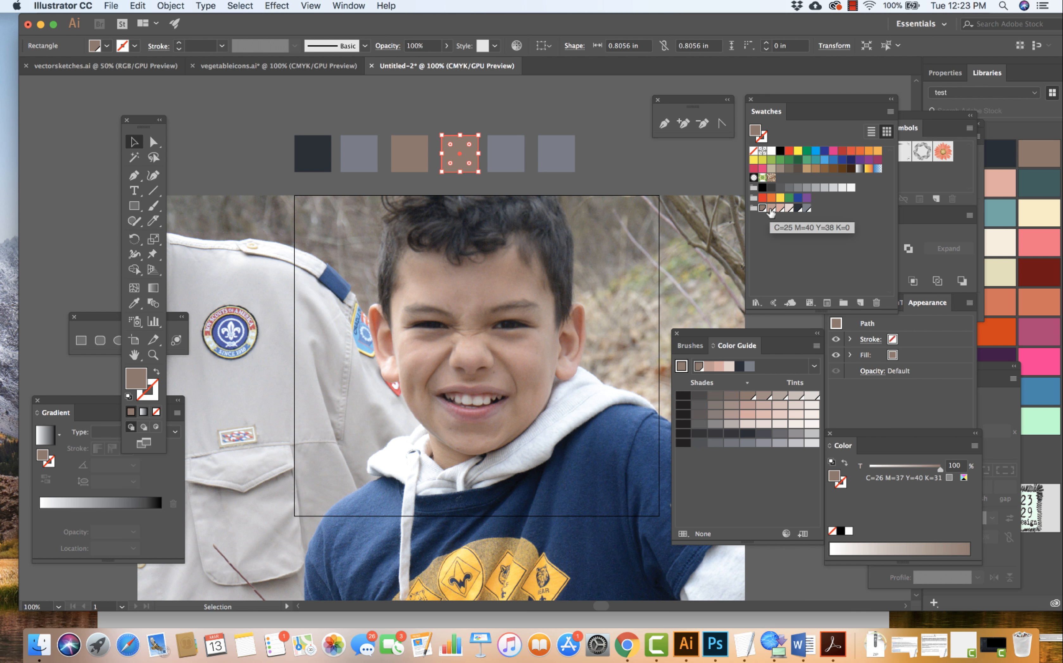
{"action": "left_click", "coordinate": [771, 213]}
{"action": "left_click", "coordinate": [509, 161]}
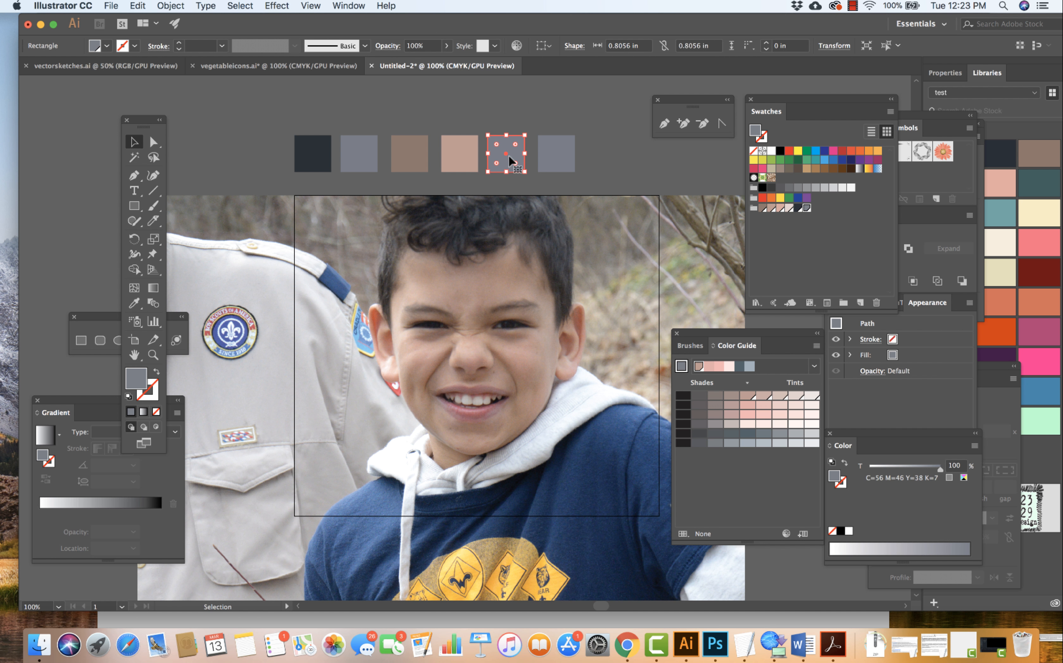
{"action": "left_click", "coordinate": [789, 209]}
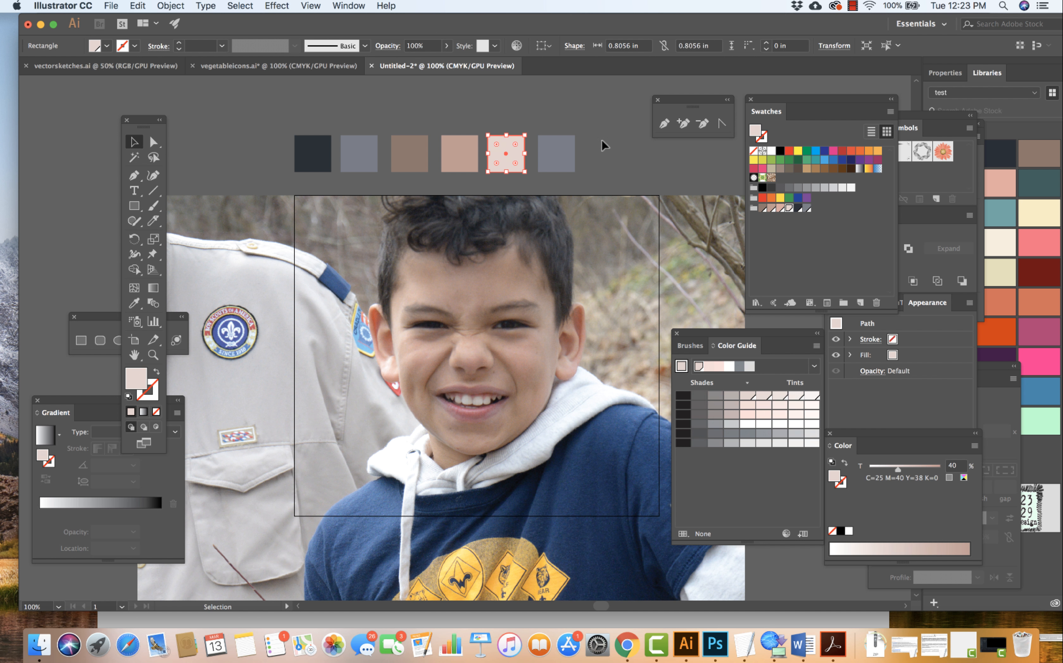
{"action": "left_click", "coordinate": [553, 160]}
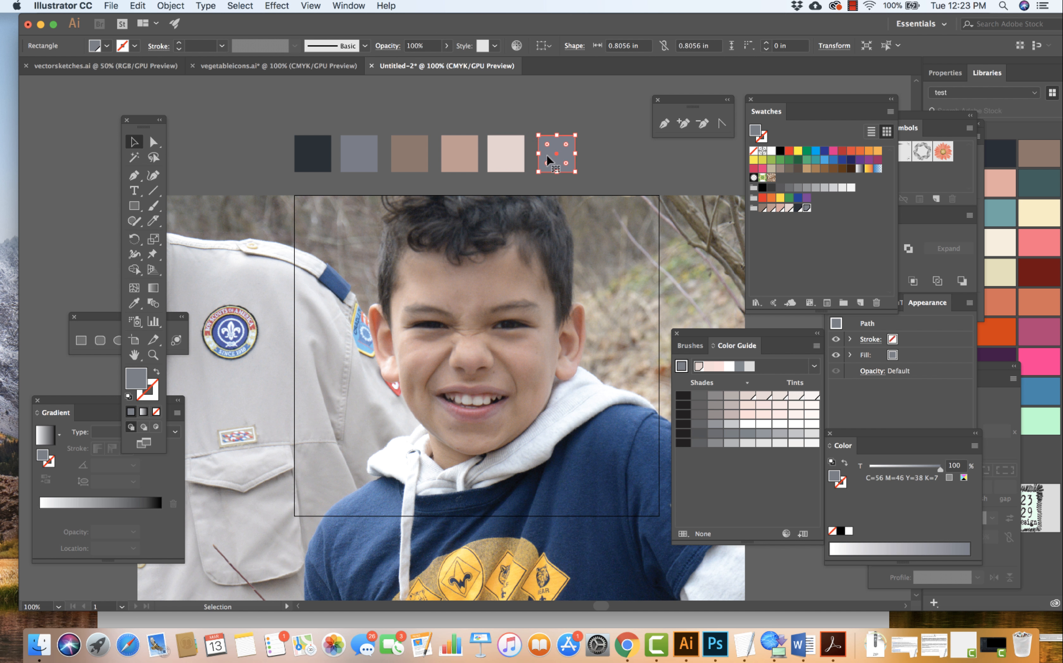
{"action": "left_click", "coordinate": [780, 209]}
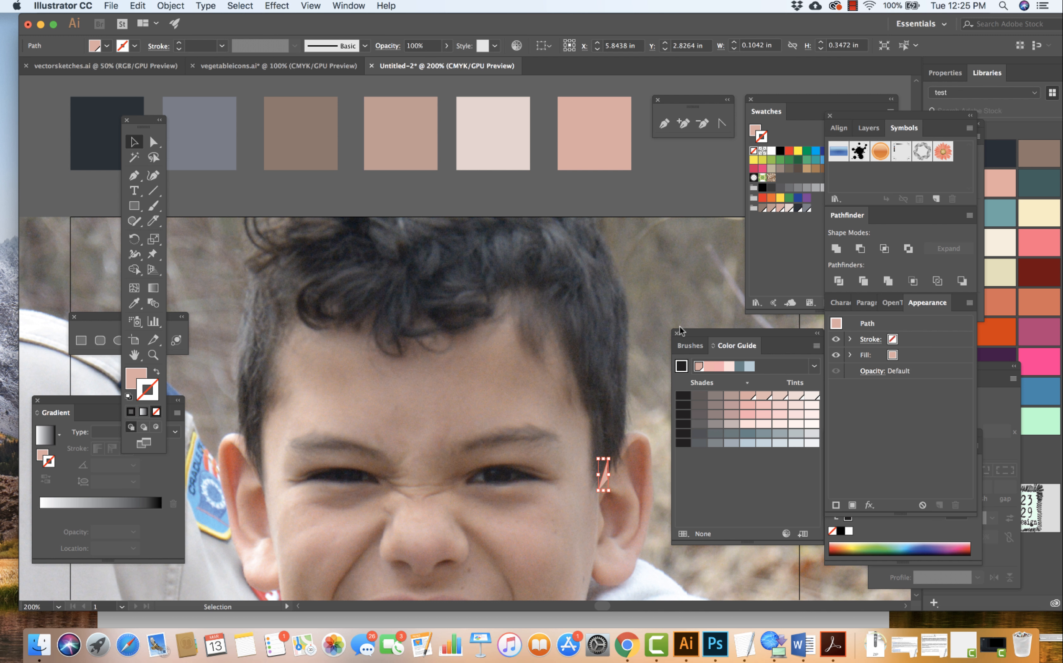
{"action": "left_click", "coordinate": [853, 5]}
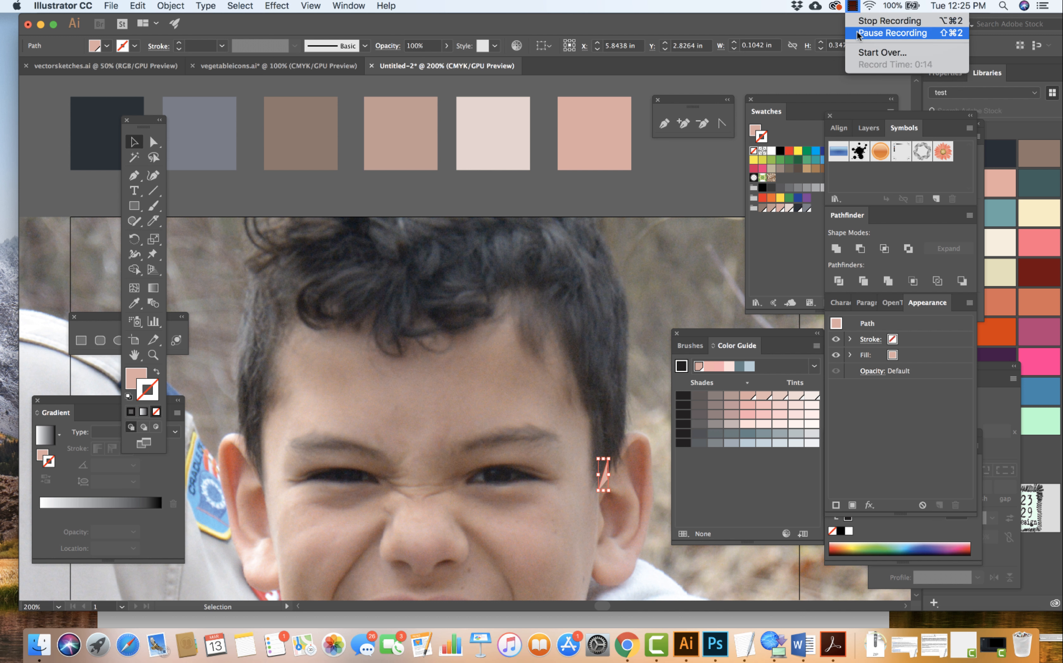